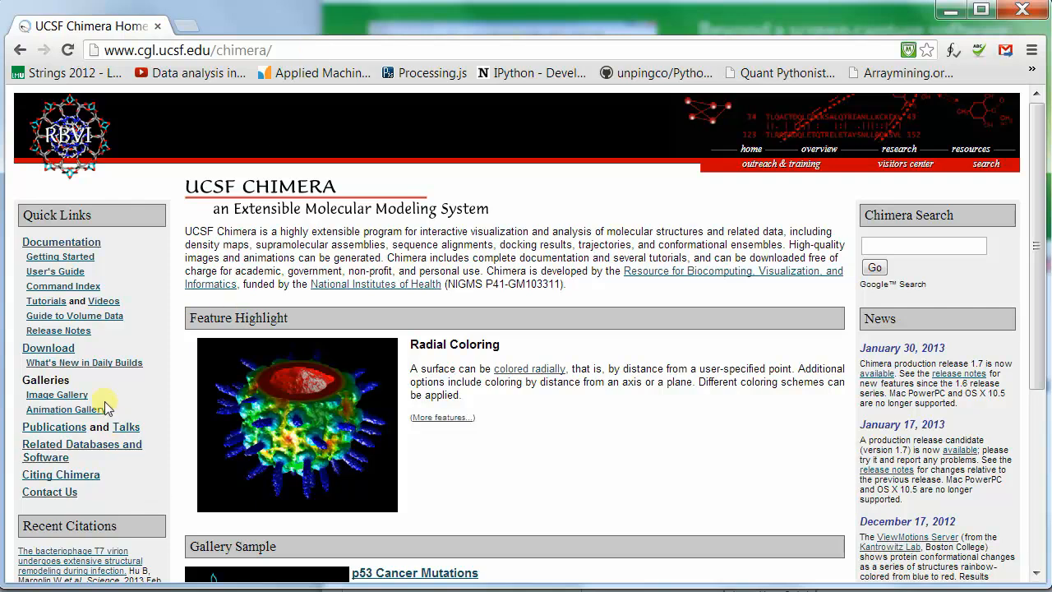
Step: Download the 64-bit Windows installer chimera-1.7-win64.exe from the Chimera site, accepting the non-commercial license agreement
left_click(61, 359)
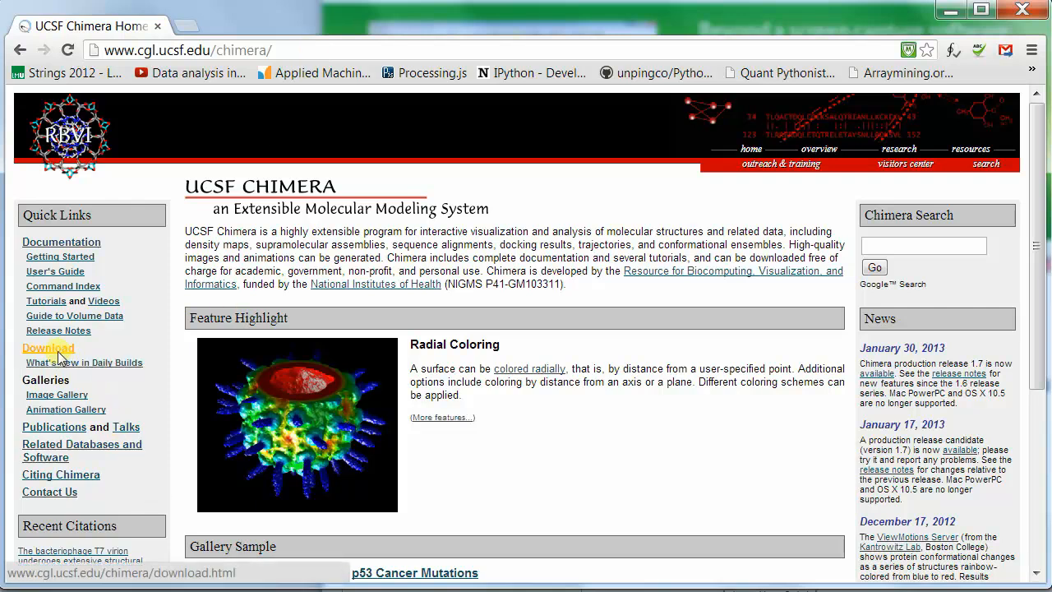
scroll(912, 326, "down", 1)
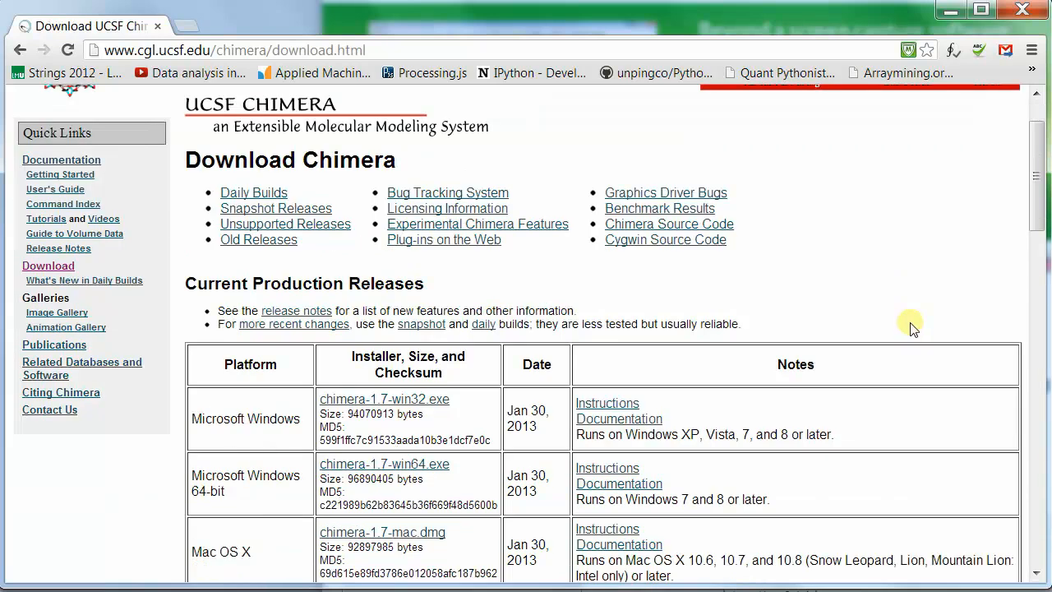
scroll(913, 327, "down", 1)
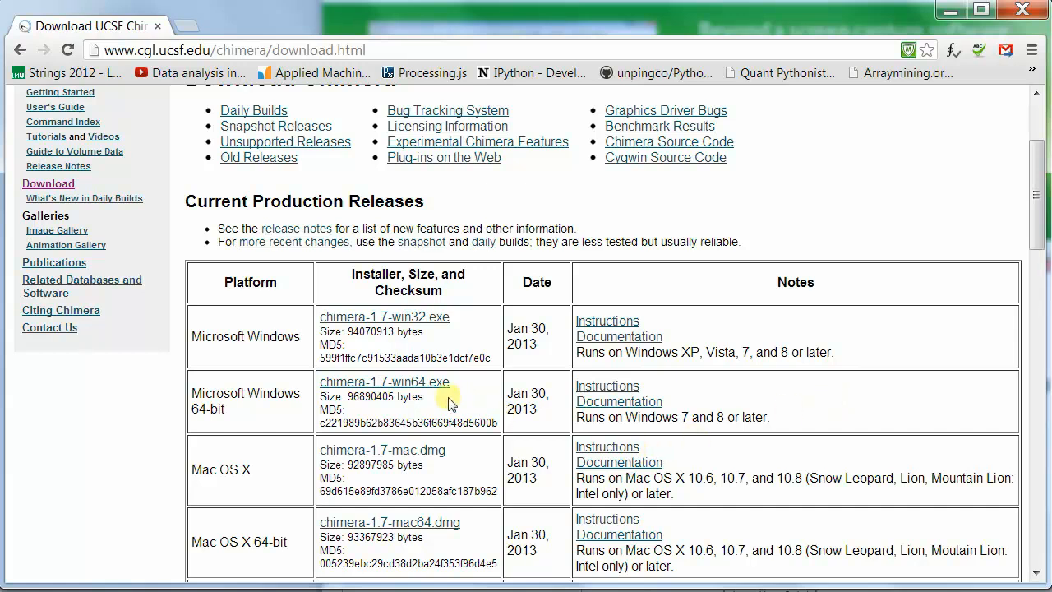
left_click(387, 388)
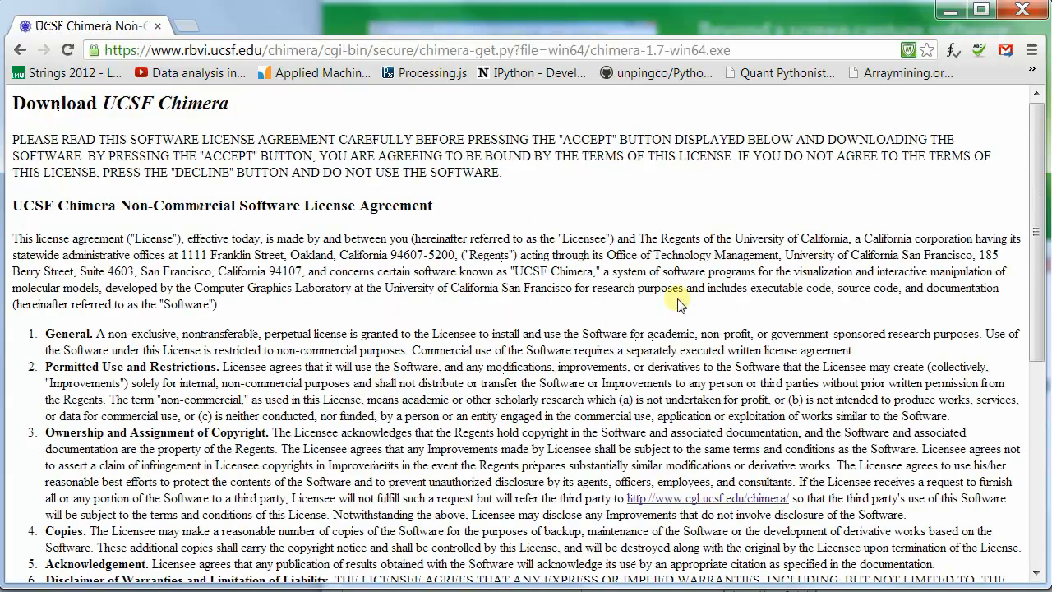
scroll(689, 301, "down", 5)
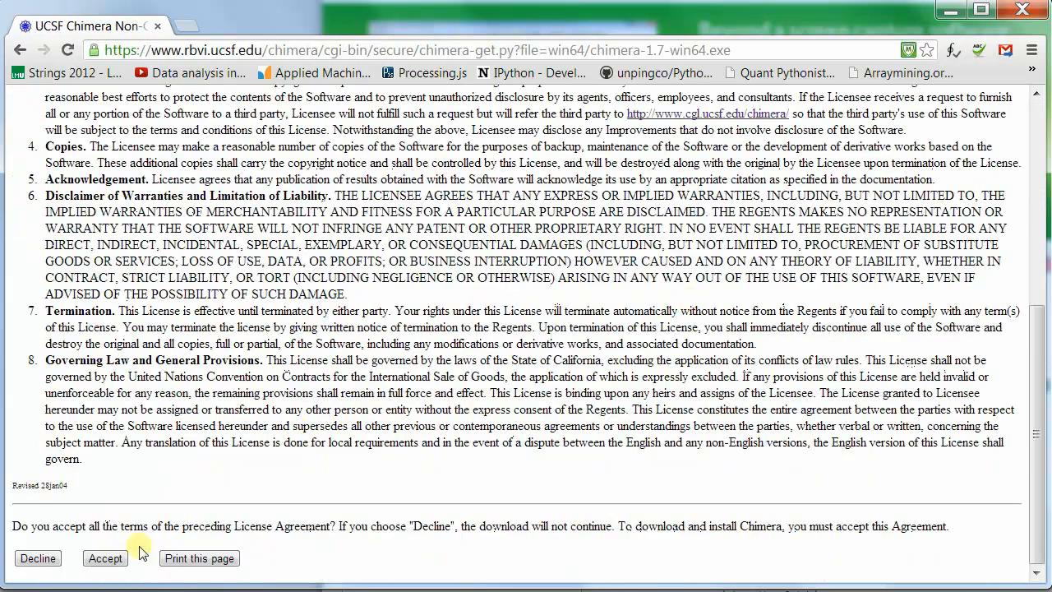
left_click(105, 560)
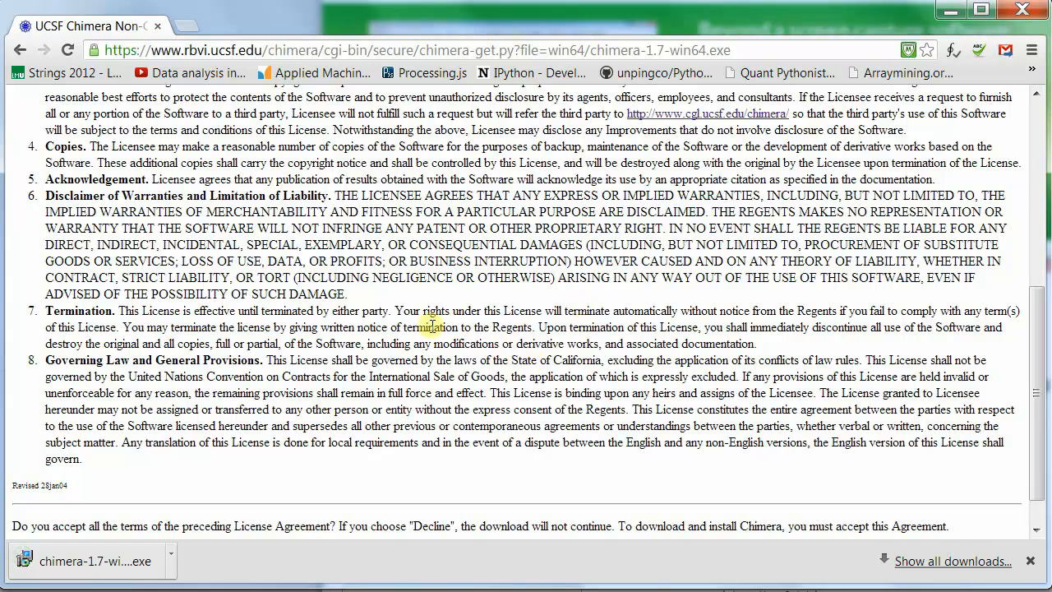
Step: Run the downloaded chimera-1.7-win64.exe installer and accept the license agreement in the setup wizard
left_click(103, 564)
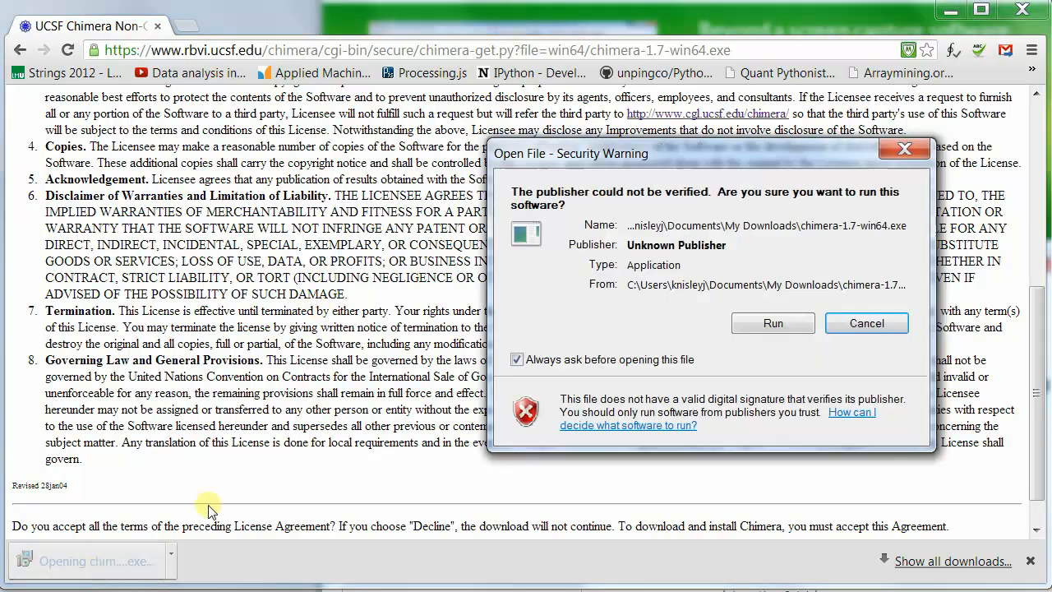
left_click(771, 323)
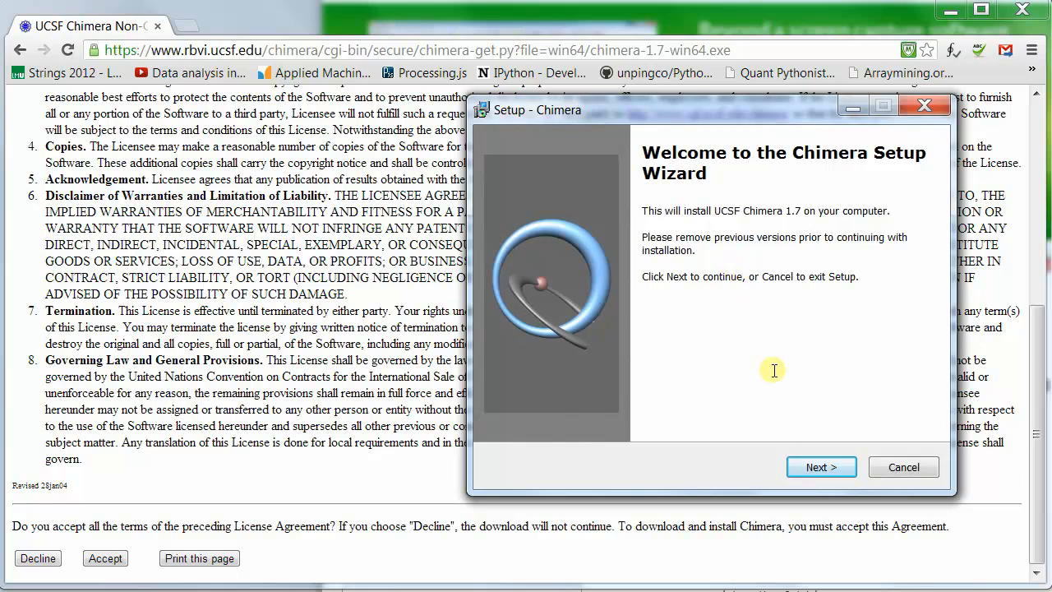
left_click(821, 468)
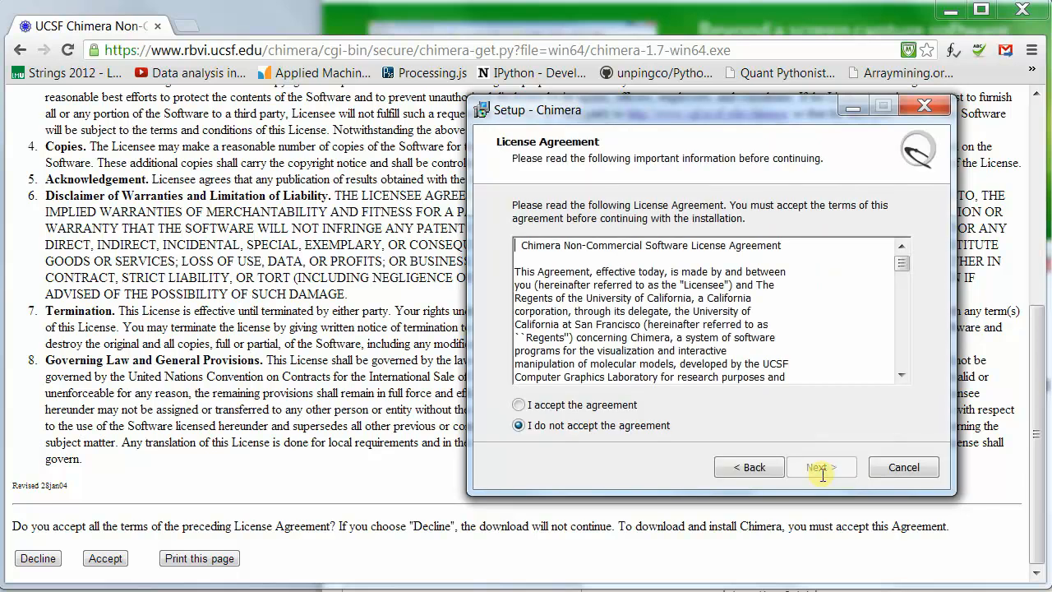
left_click(554, 404)
left_click(810, 469)
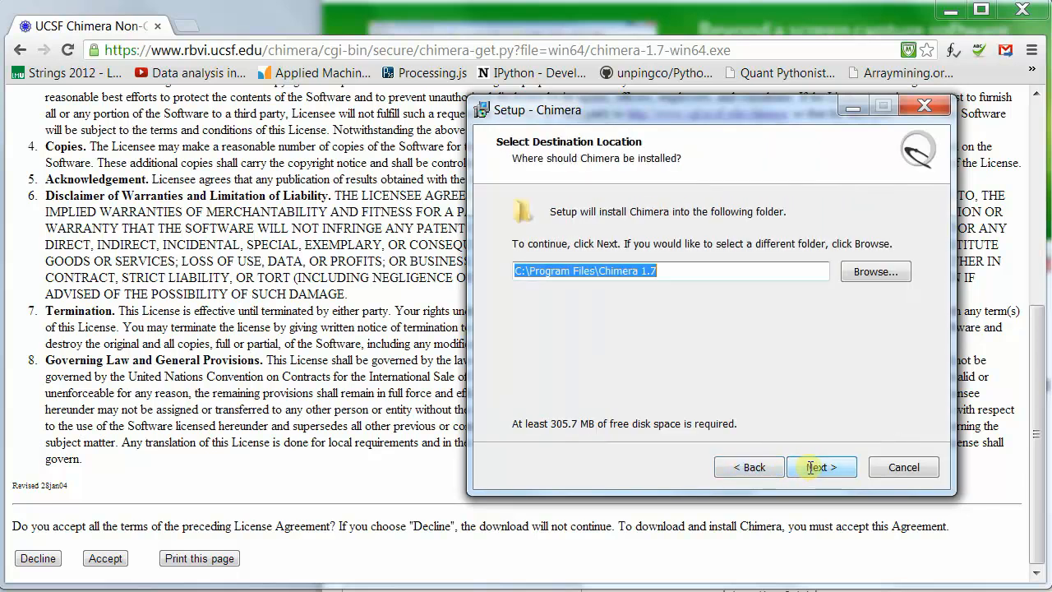
Step: Install Chimera into C:\Program Files\Chimera 1.7 with a desktop icon, finishing setup with Precompile Python Modules enabled
left_click(811, 468)
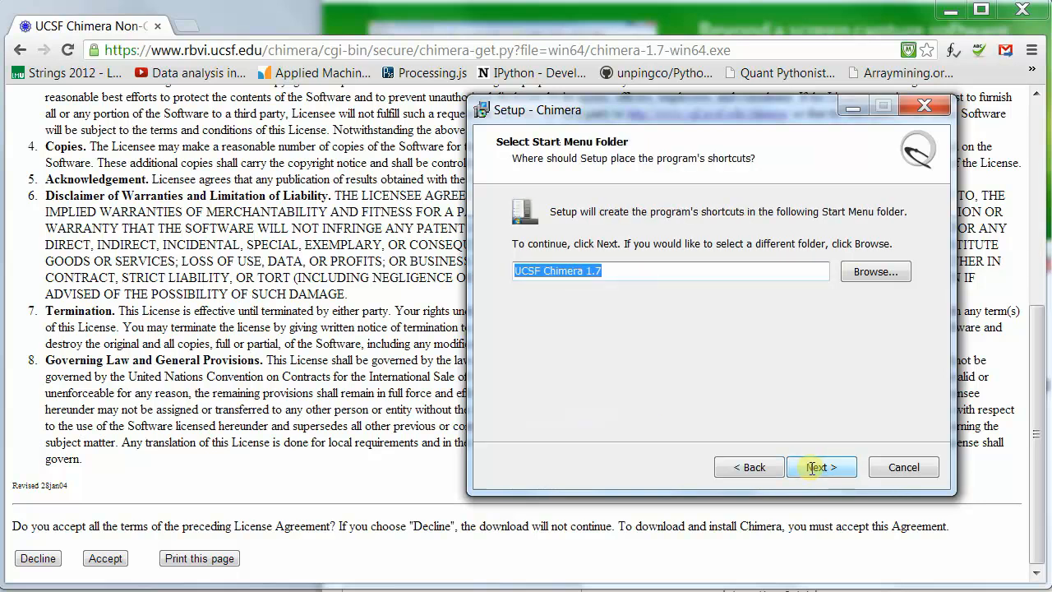
left_click(812, 467)
left_click(813, 468)
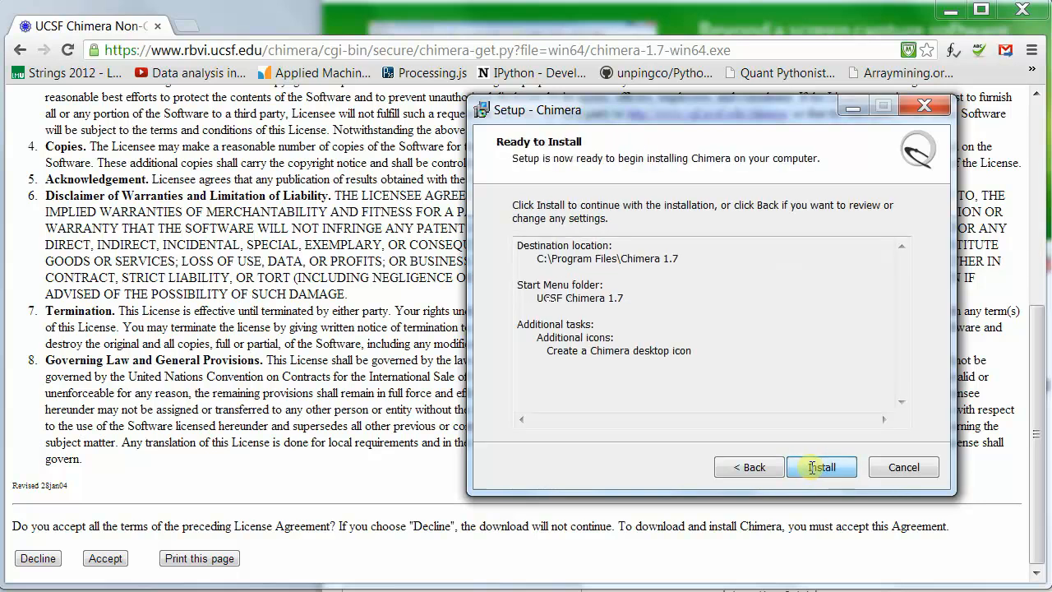
left_click(824, 467)
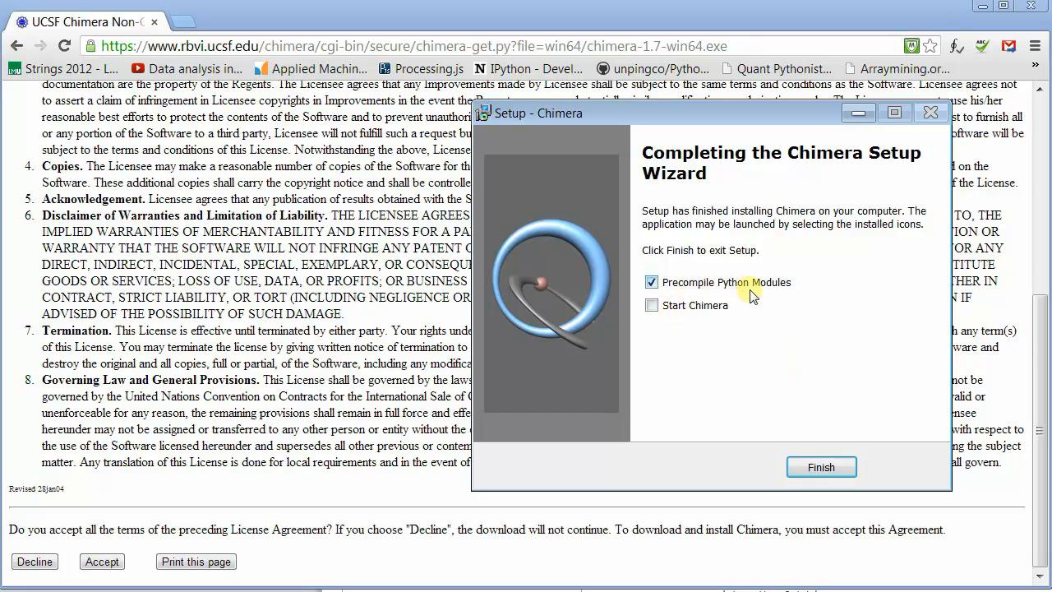
left_click(825, 469)
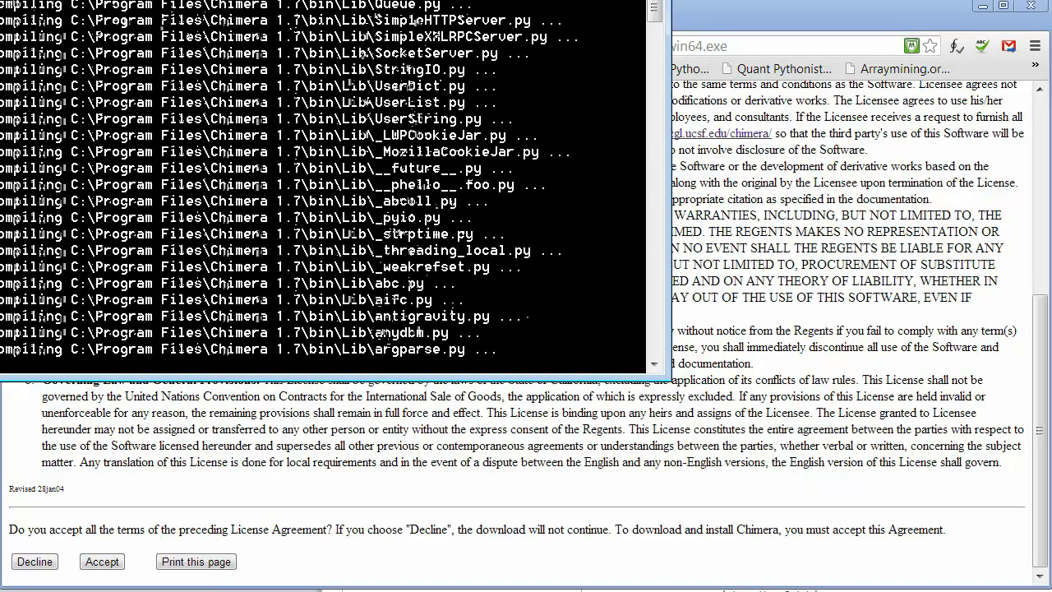
left_click_drag(424, 0, 592, 82)
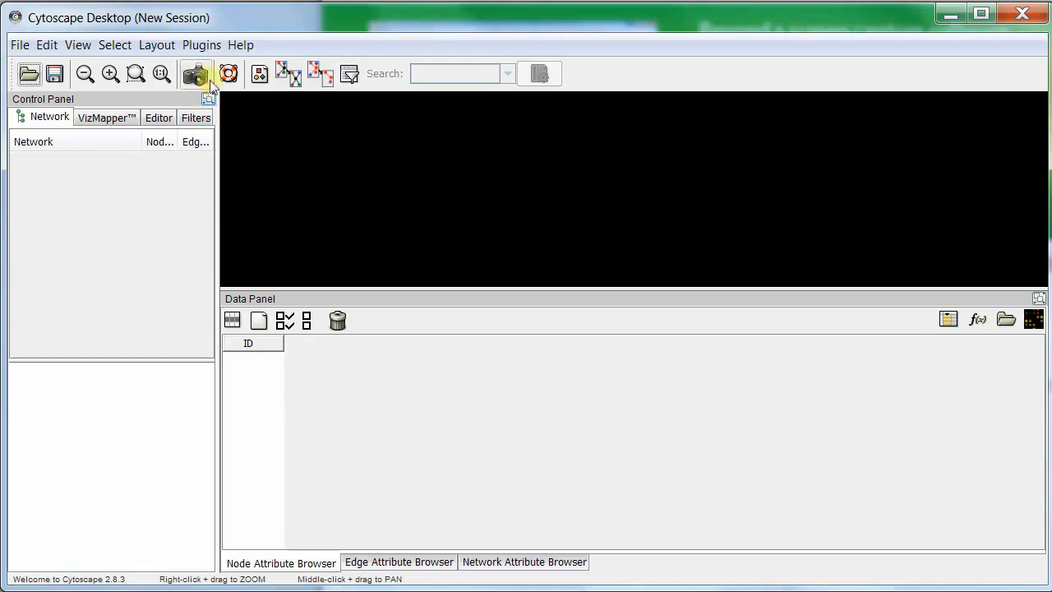
Step: In Cytoscape, install the plugin file RINalyzer.jar from the Google Drive folder
left_click(202, 47)
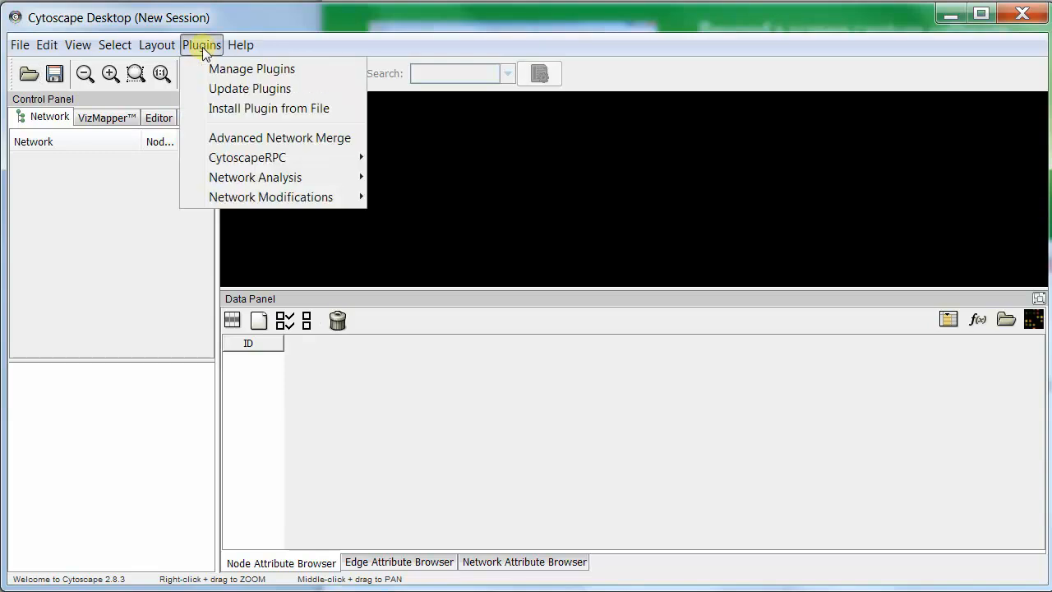
left_click(289, 110)
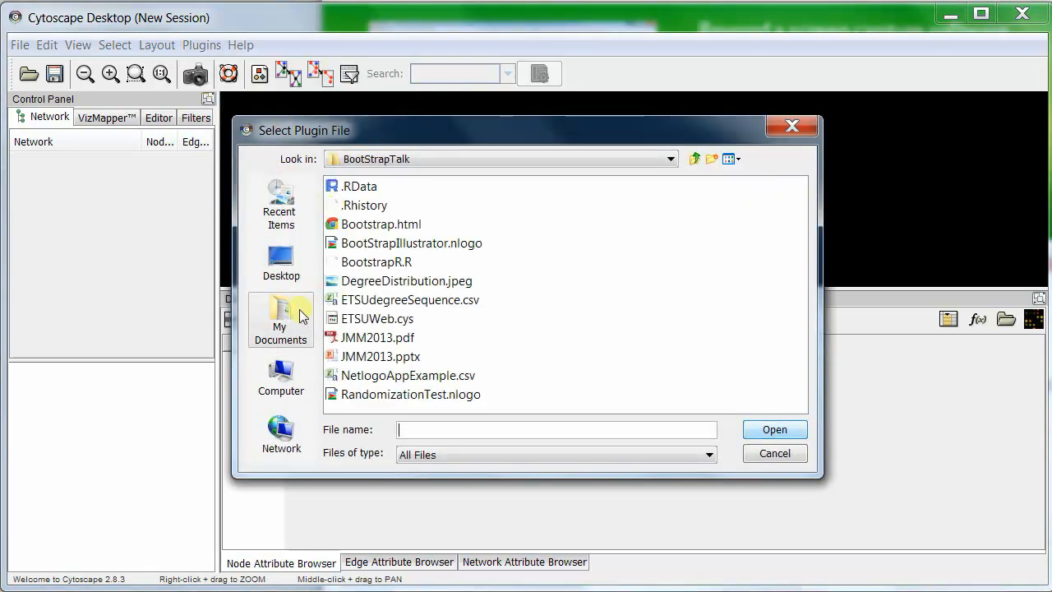
left_click(289, 318)
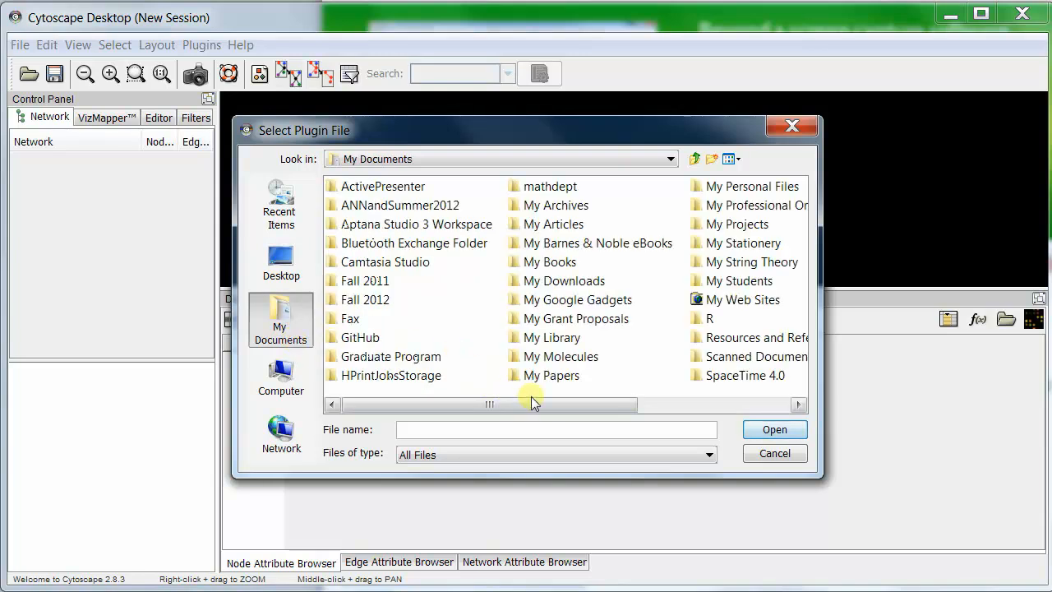
key("BackSpace")
double_click(370, 283)
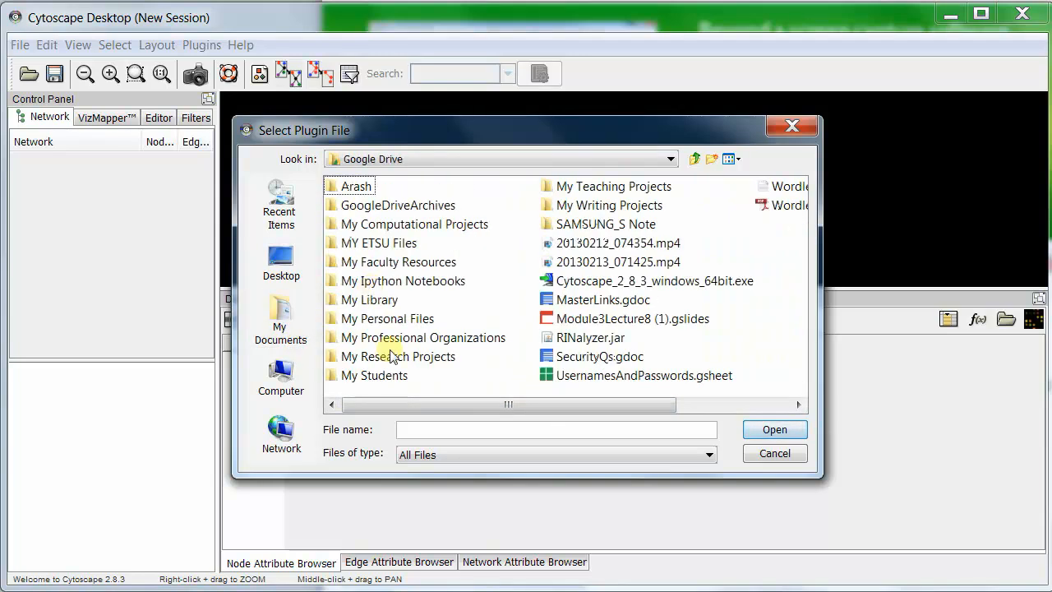
left_click(586, 338)
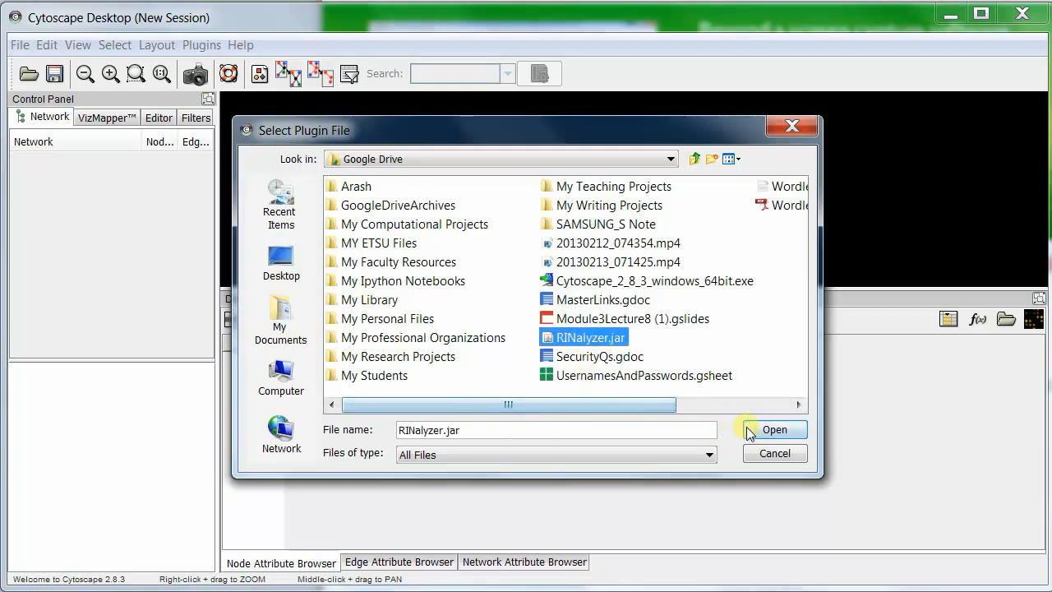
left_click(782, 428)
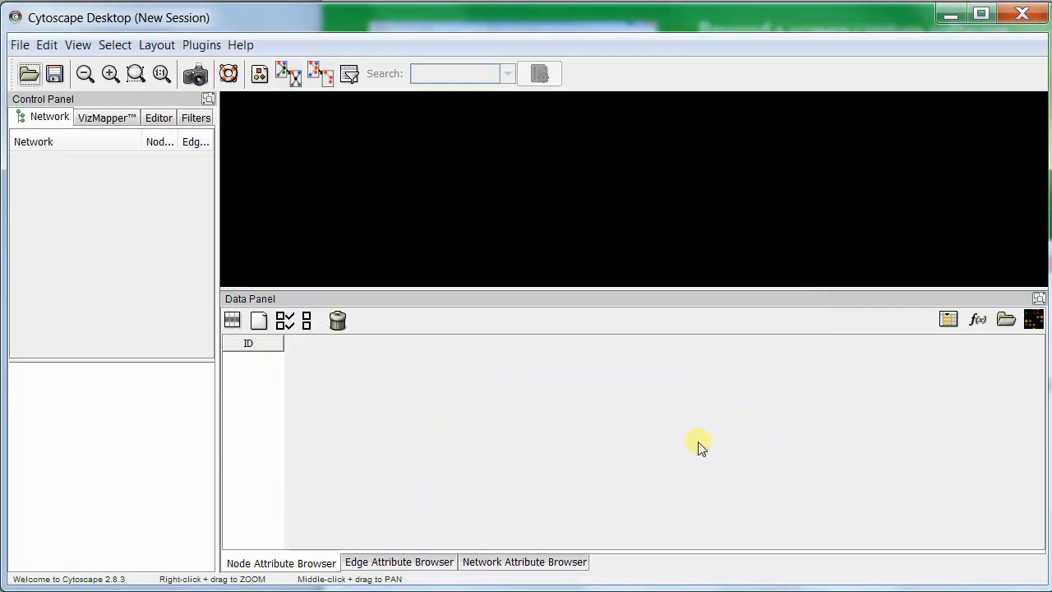
Step: Check the currently installed Analysis plugins in the plugin manager for RINalyzer, and close the manager
left_click(207, 51)
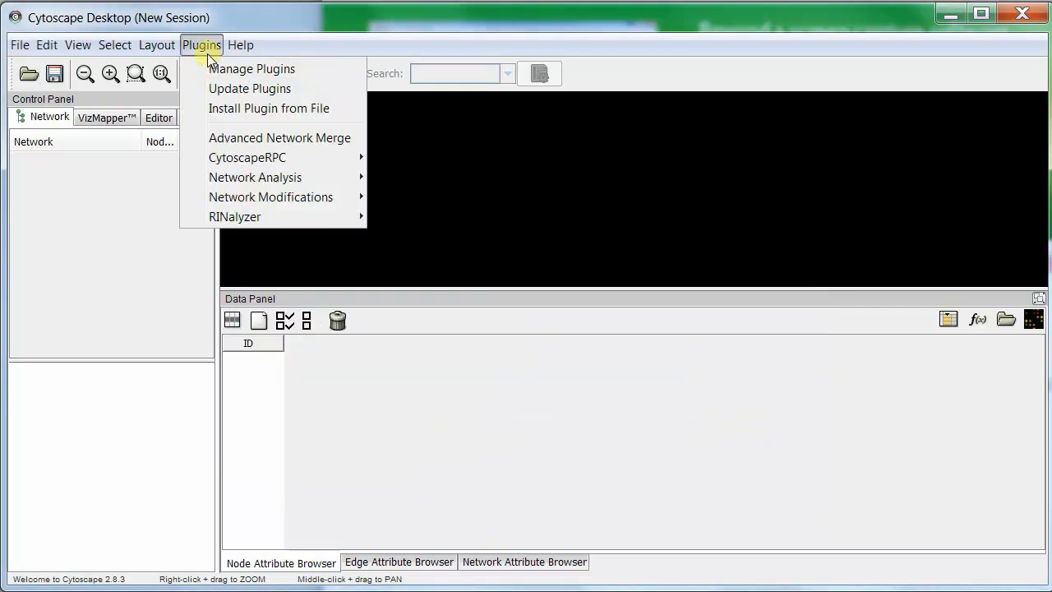
left_click(250, 70)
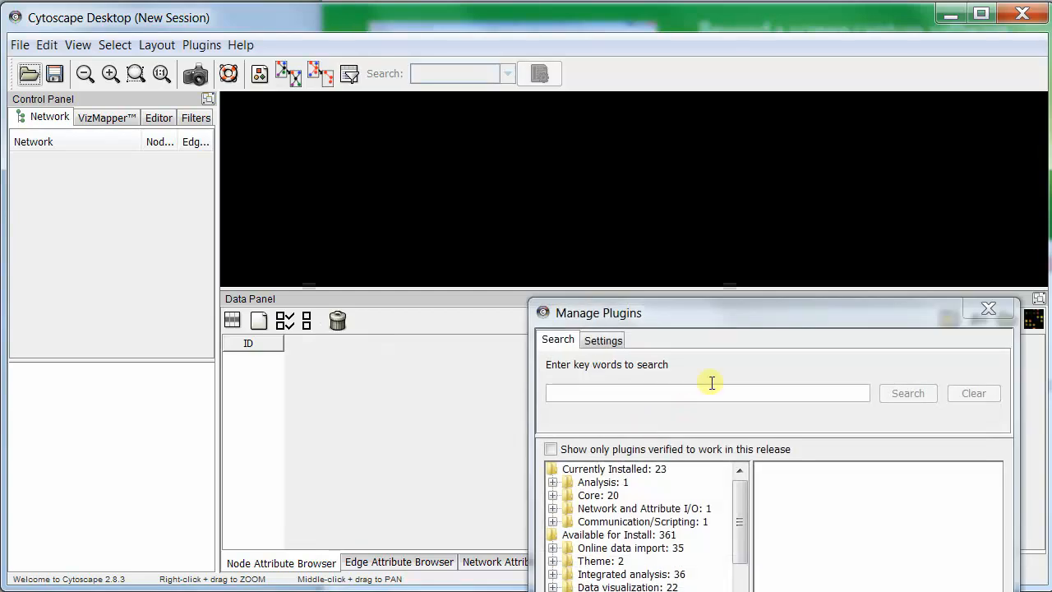
left_click_drag(722, 310, 492, 105)
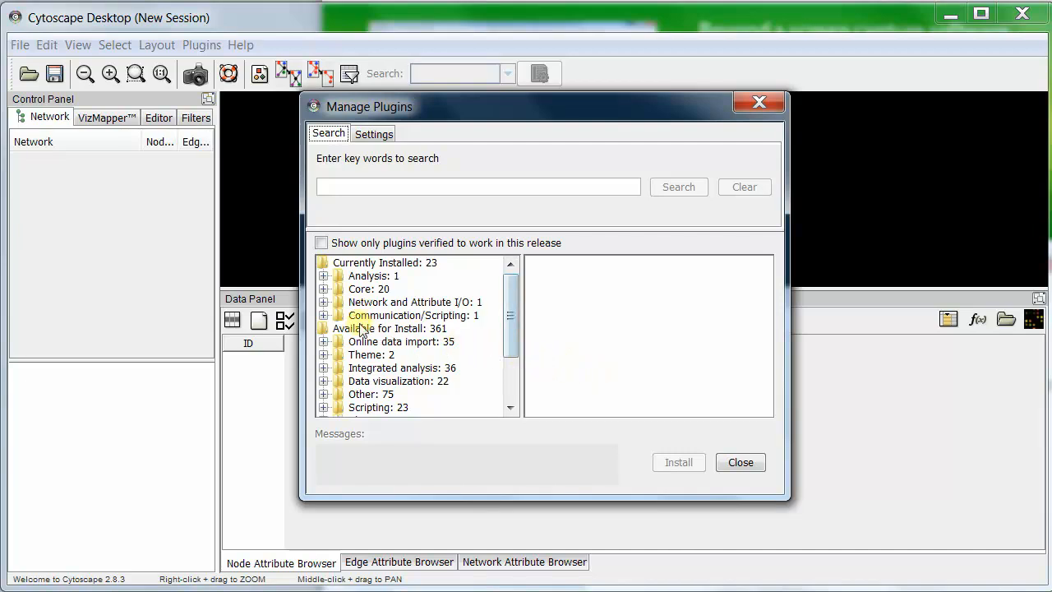
left_click(323, 276)
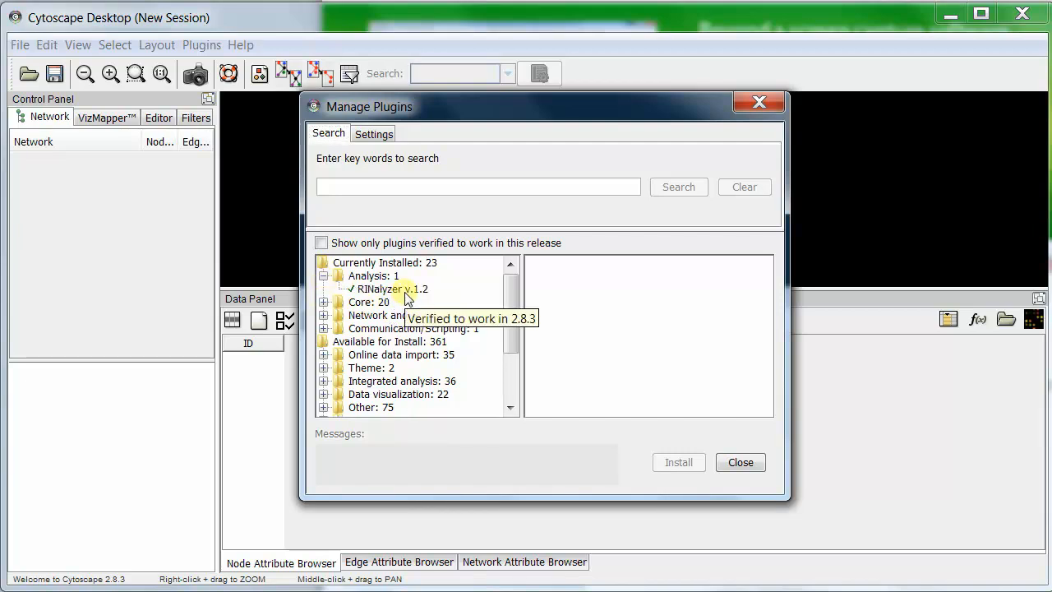
left_click(324, 277)
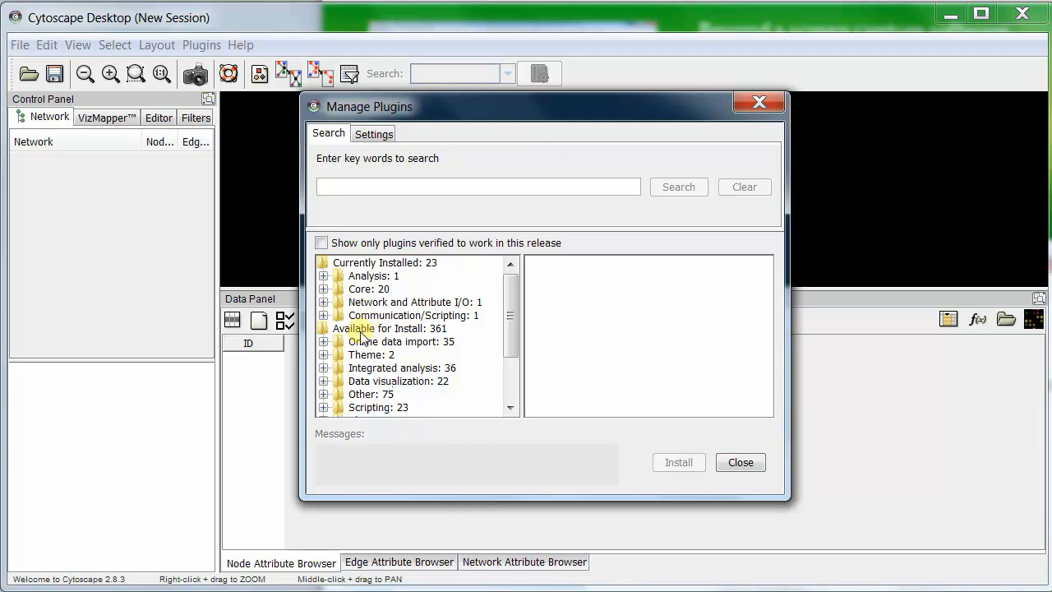
left_click(739, 463)
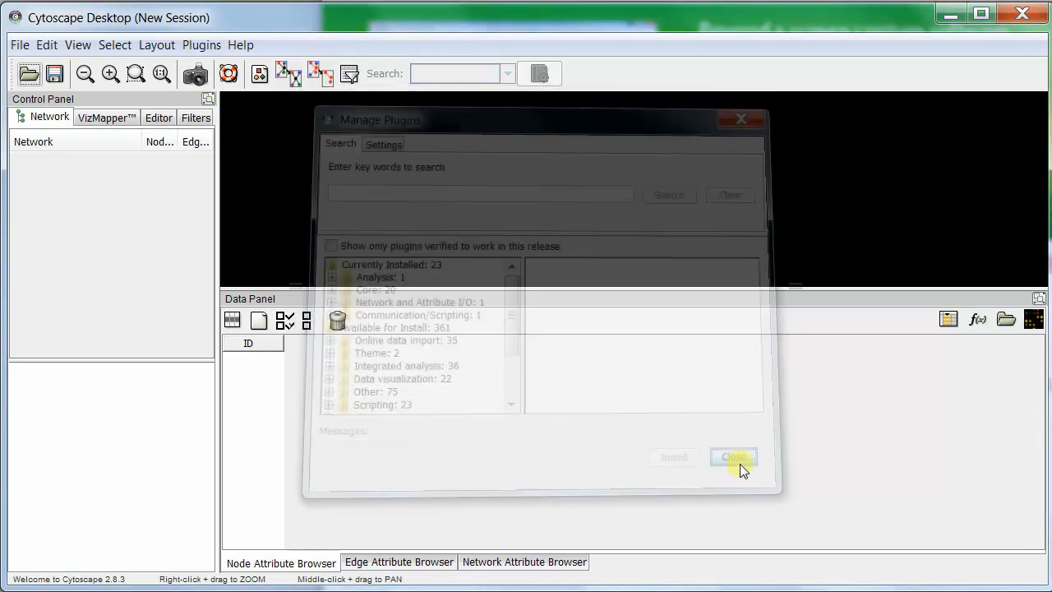
Step: Look through the RINalyzer plugin's commands, including its protein structure and layout options
left_click(202, 47)
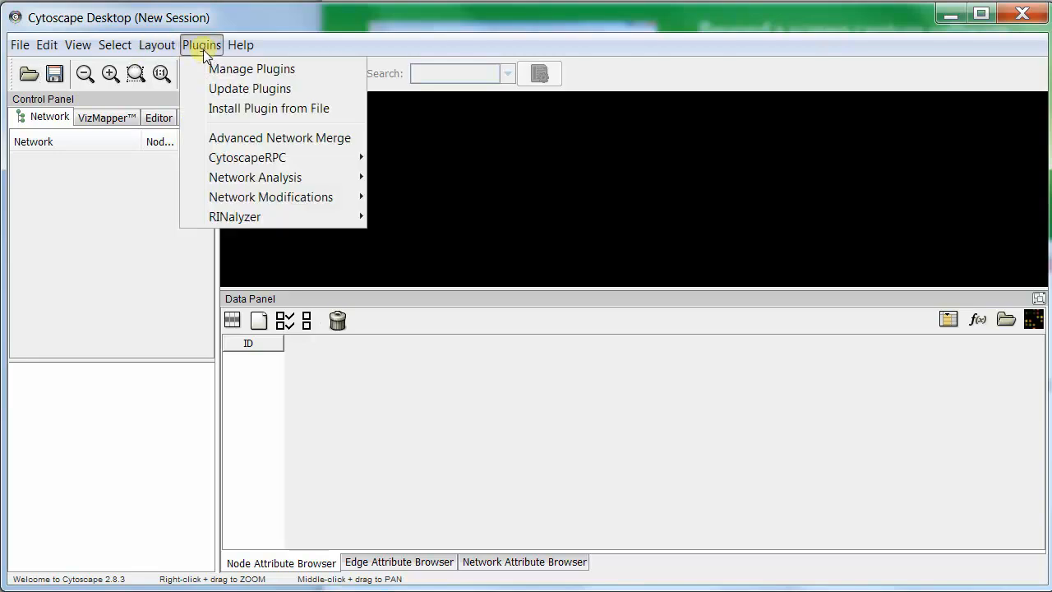
mouse_move(281, 223)
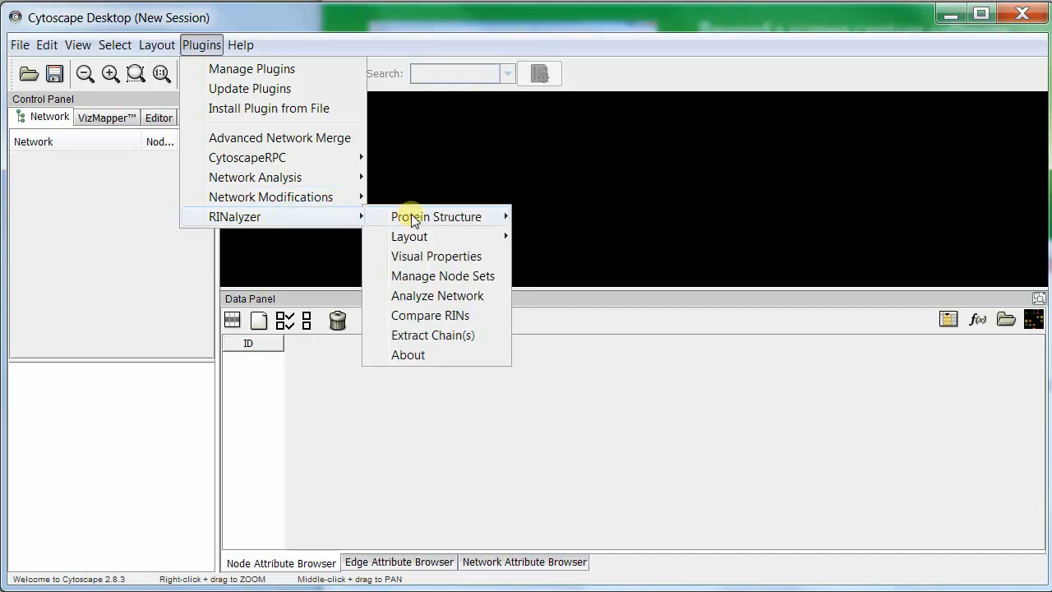
mouse_move(419, 224)
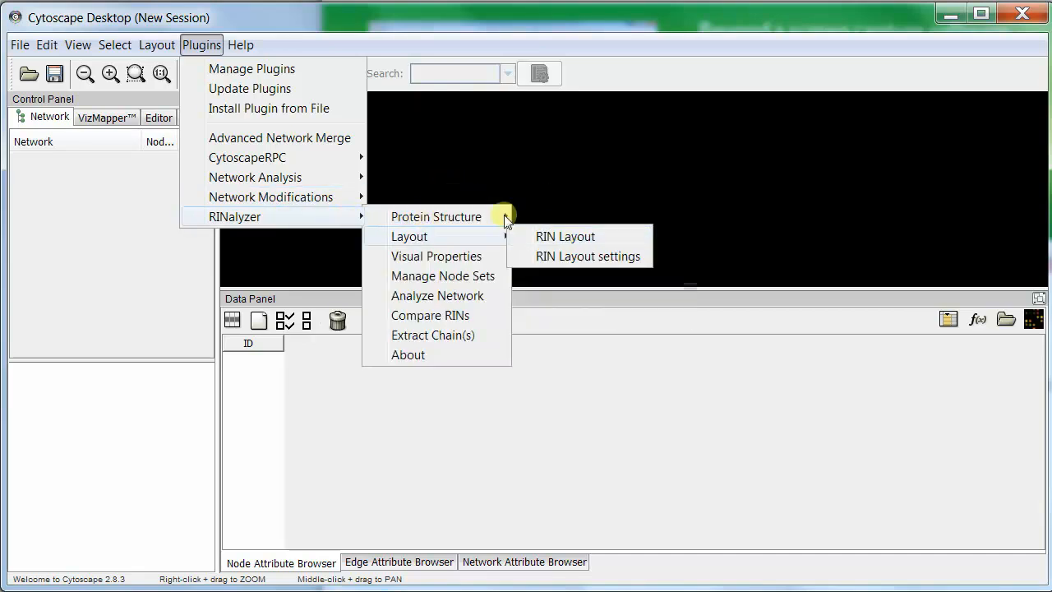
mouse_move(477, 239)
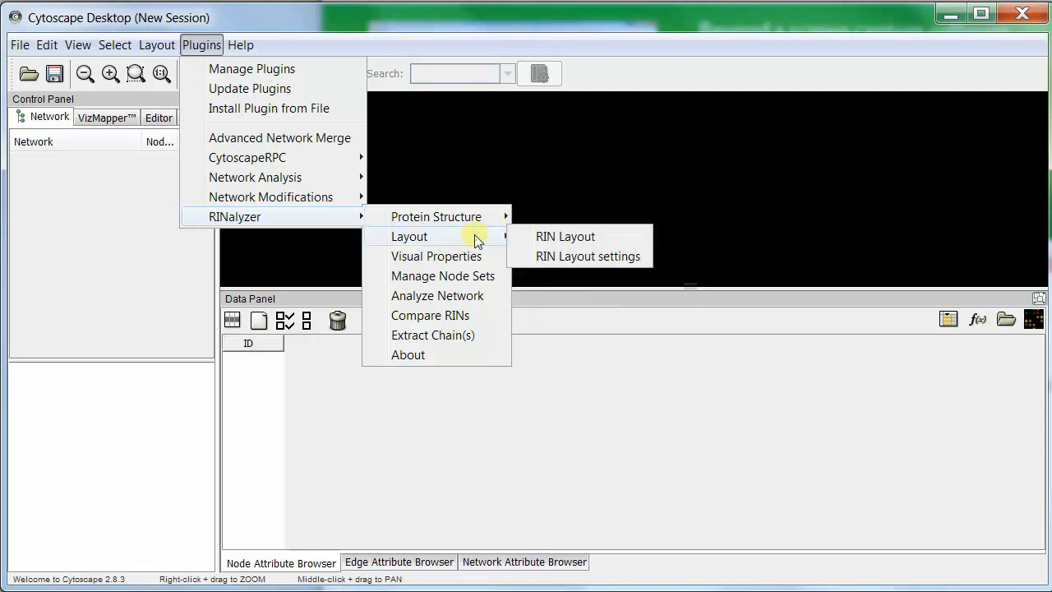